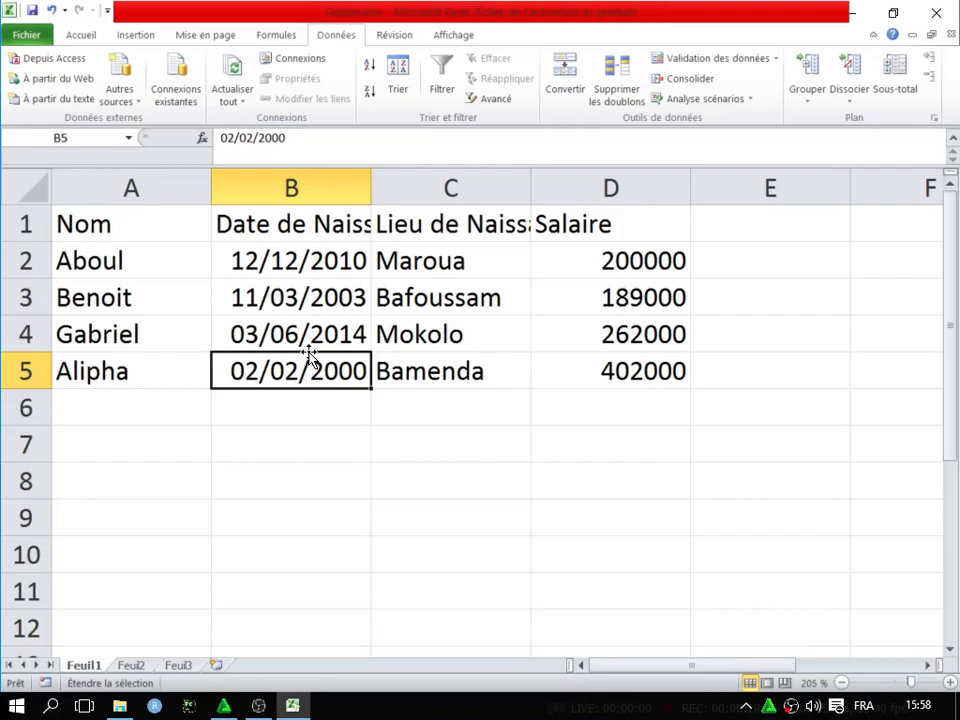
shift+click(195, 258)
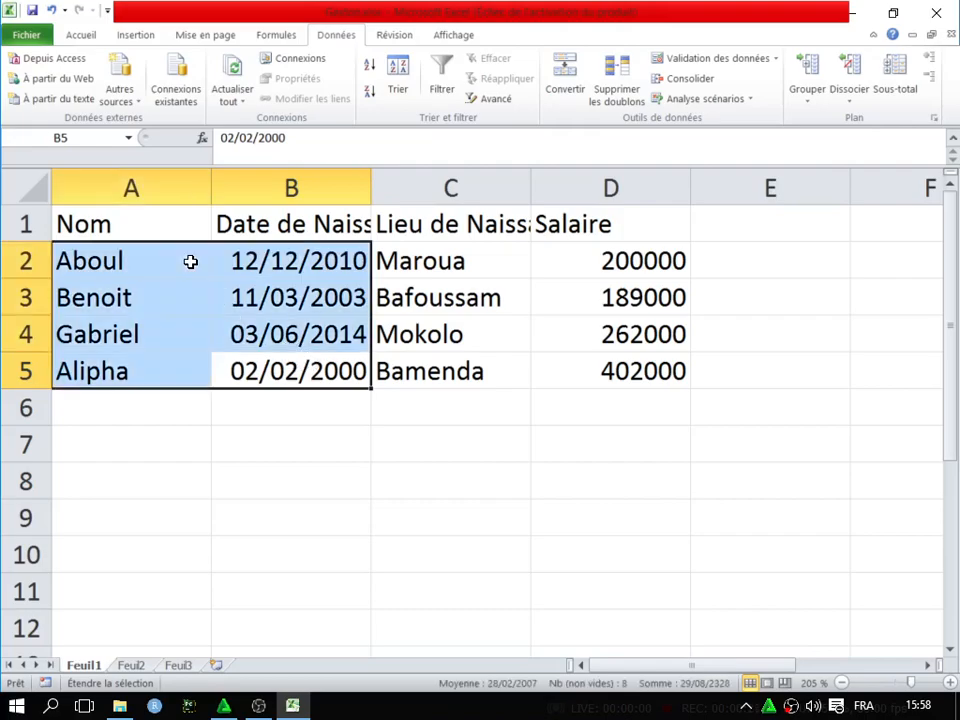
shift+click(317, 227)
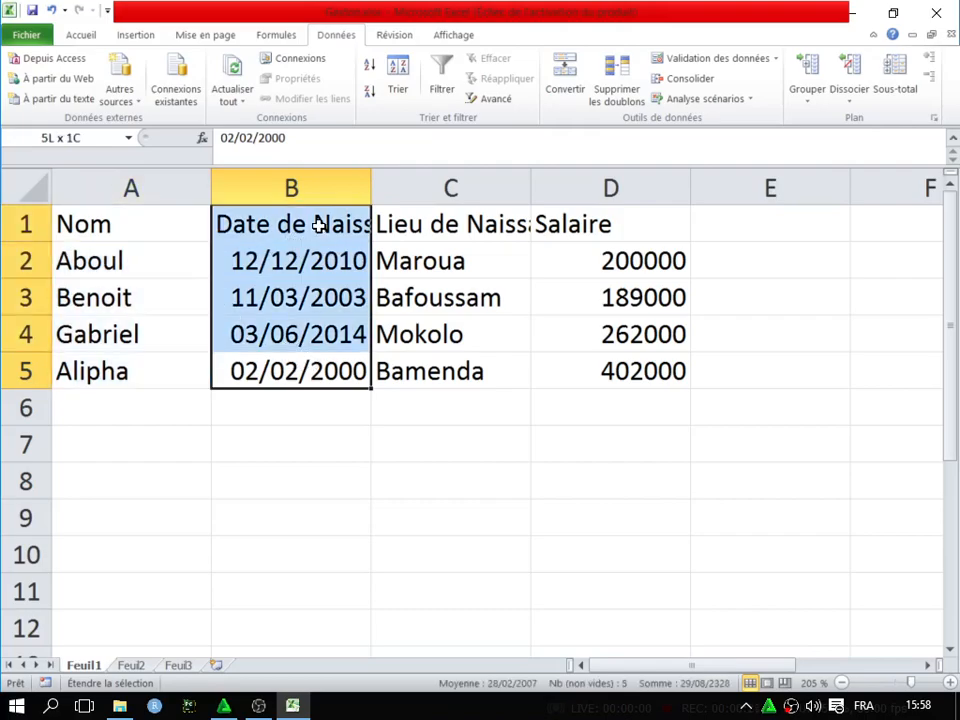
click(279, 394)
click(277, 310)
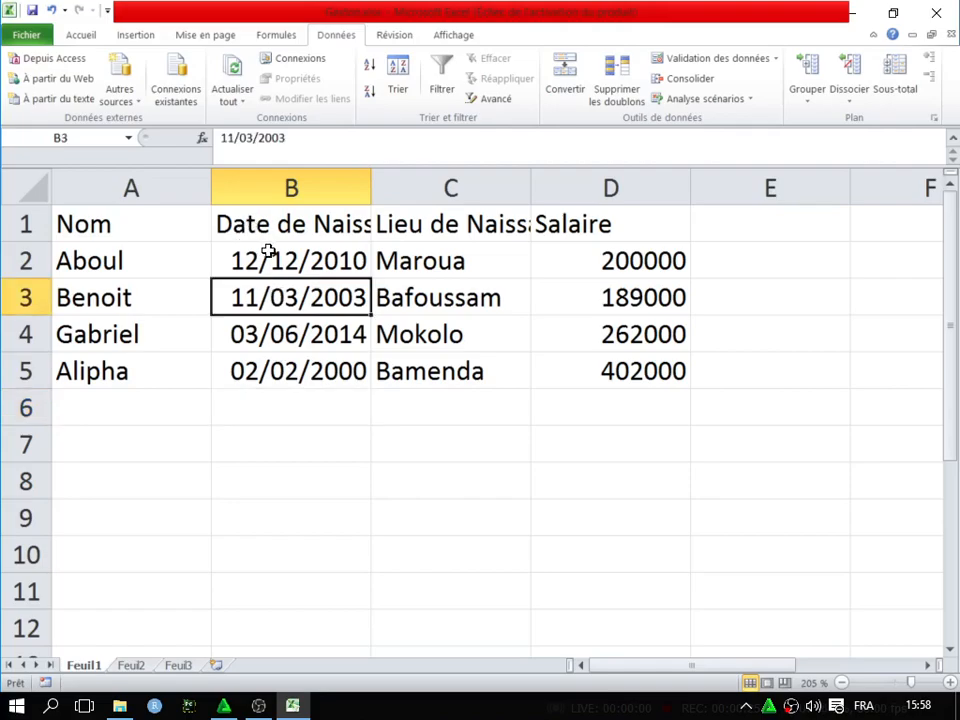
- Widen column B so the full "Date de Naissance" header fits in its cell
click(280, 222)
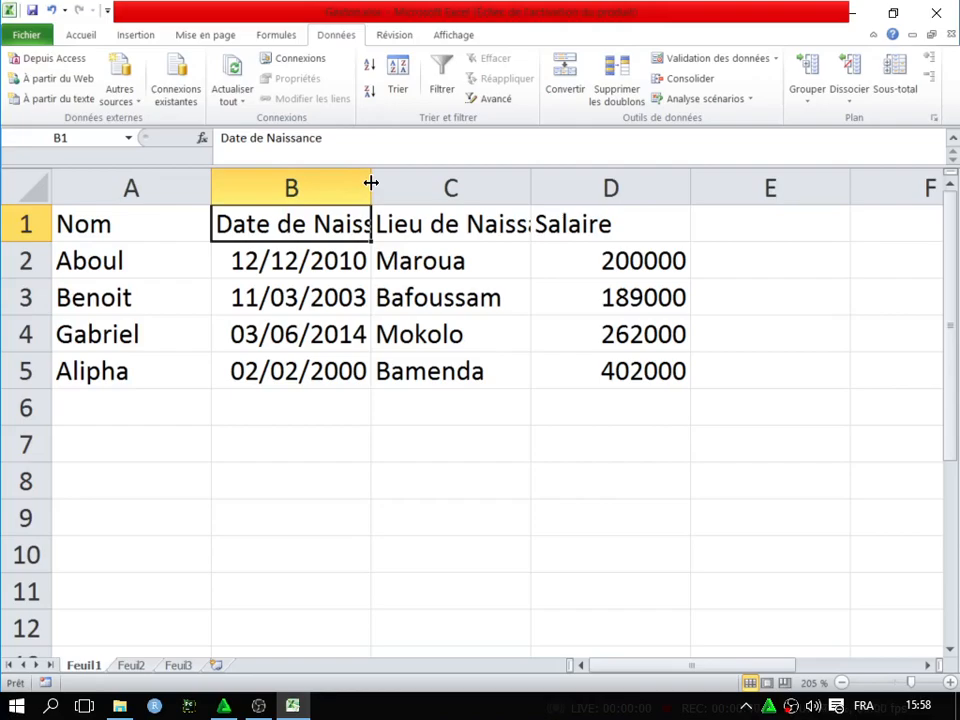
drag(371, 183, 371, 183)
drag(371, 187, 442, 187)
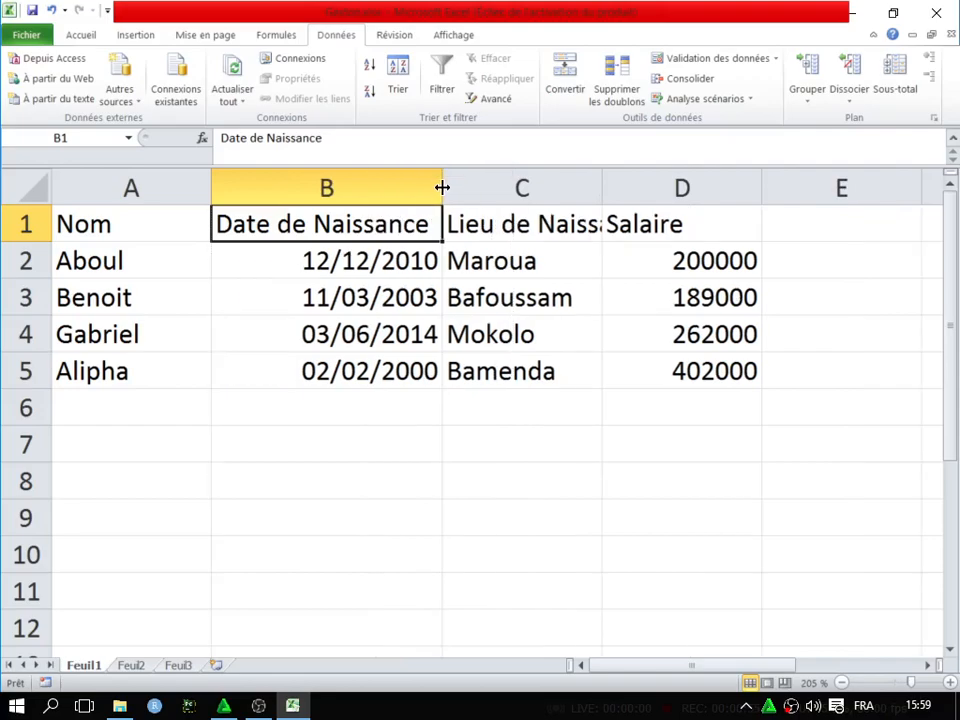
- Auto-fit column C to its "Lieu de Naissance" header and make the "Salaire" column slightly narrower
click(520, 263)
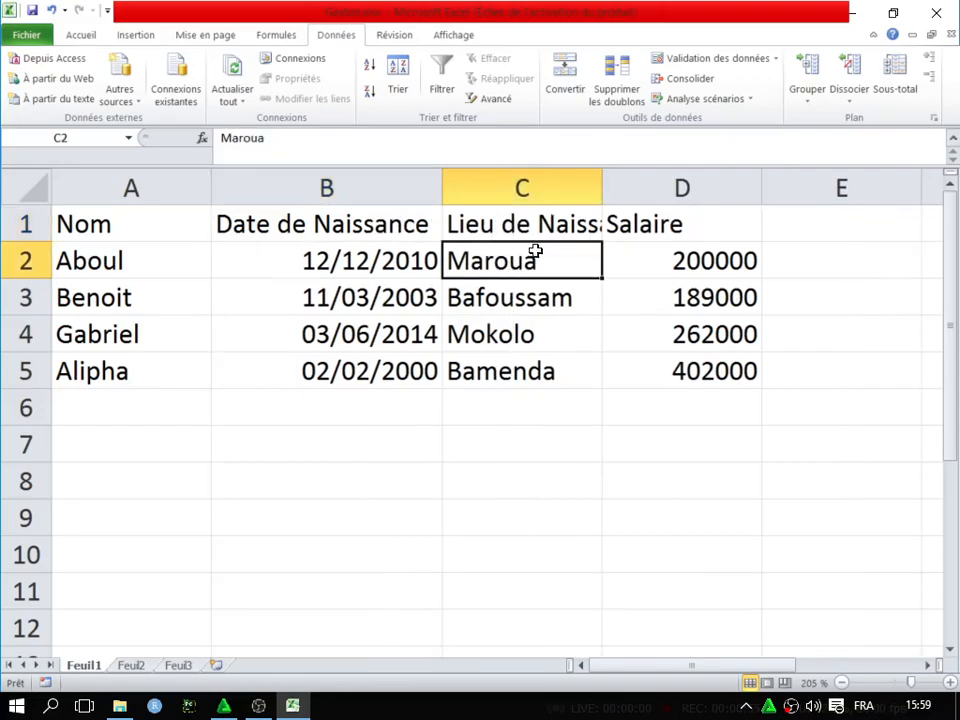
double_click(601, 186)
click(583, 311)
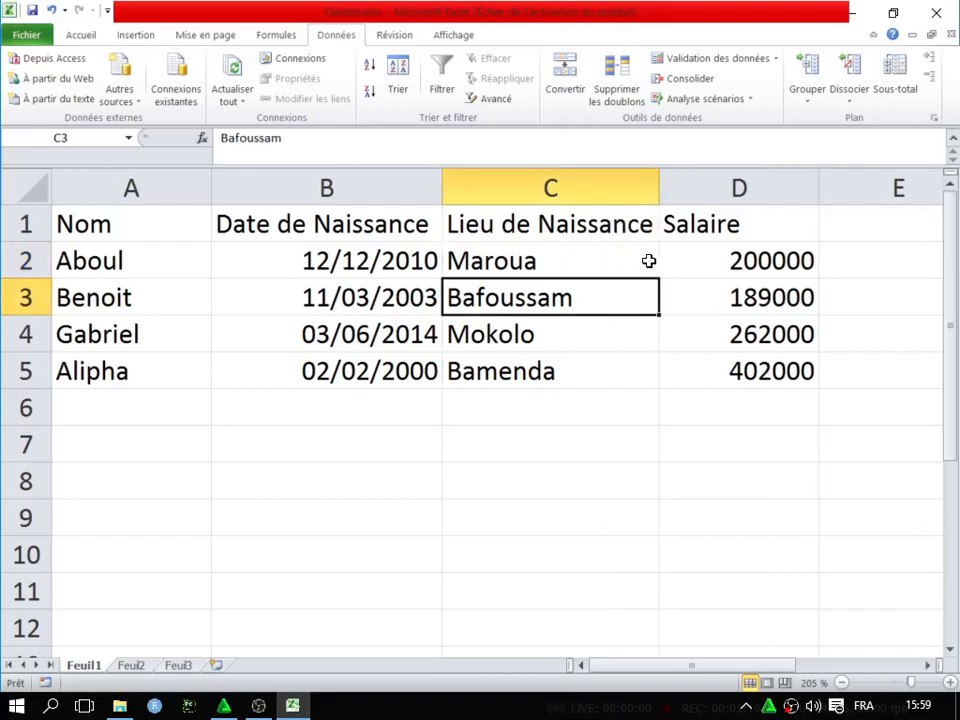
drag(821, 186, 799, 186)
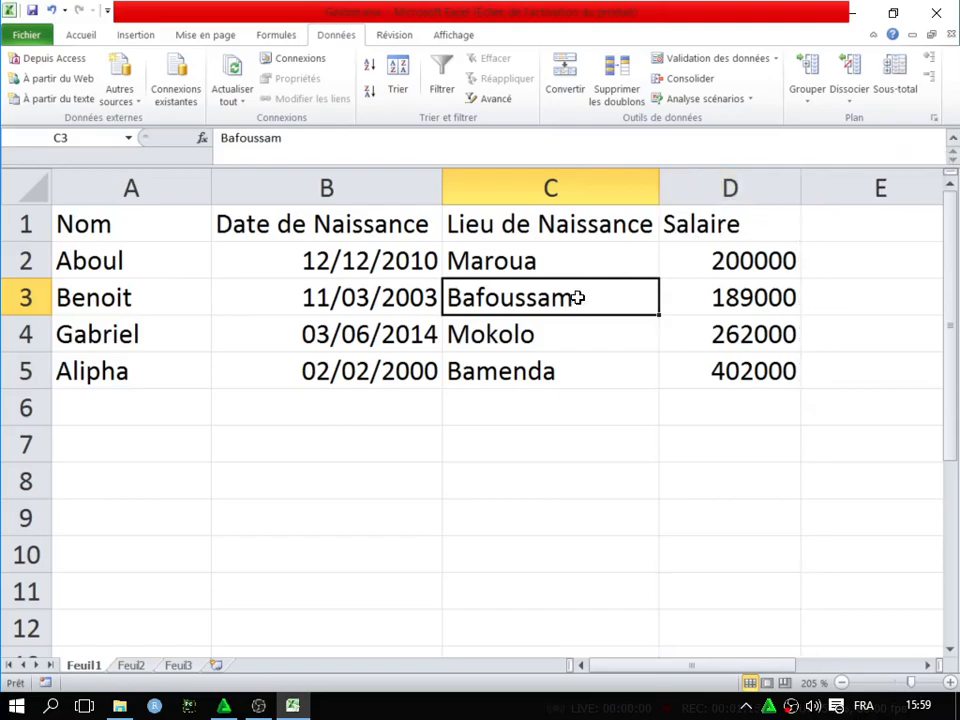
click(478, 364)
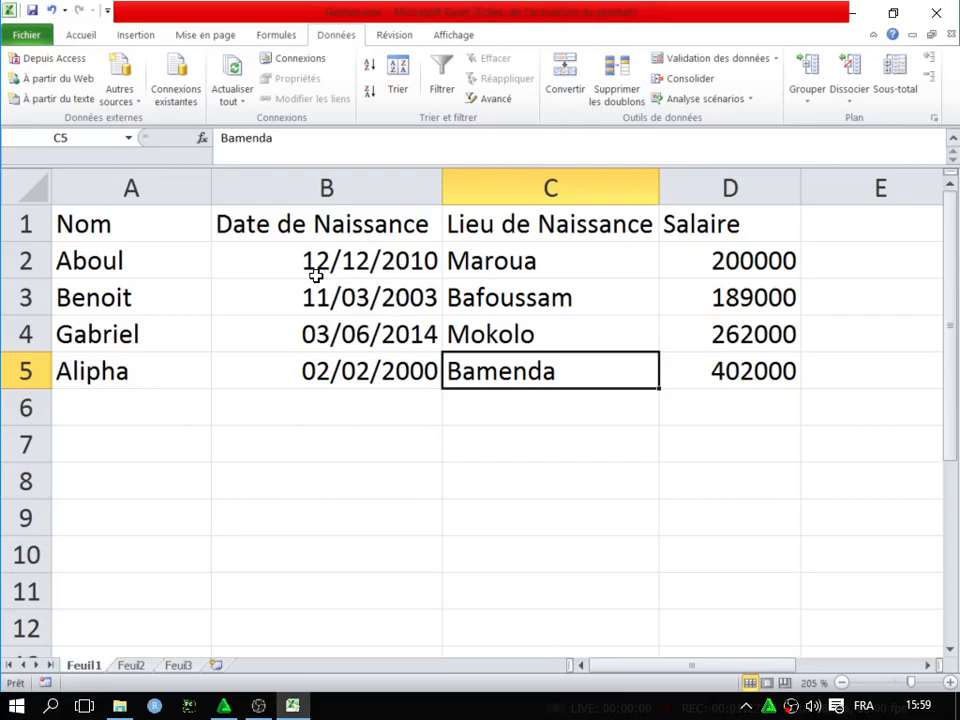
- Start a new record in row 6 with the person's first name in A6 and a valid date of birth in B6
click(113, 397)
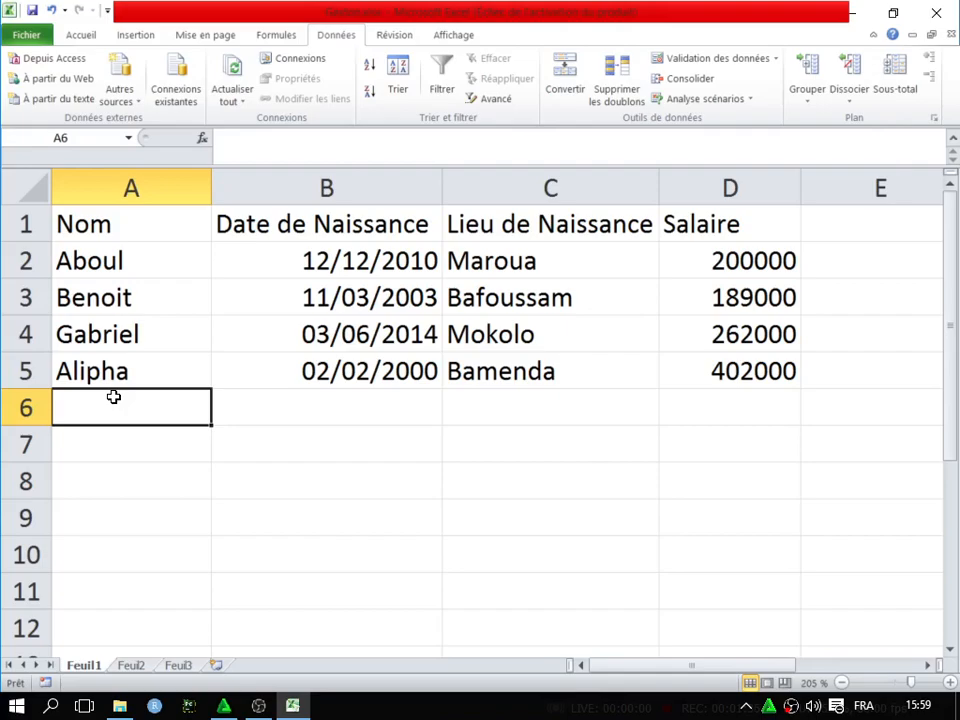
text(Rebecca)
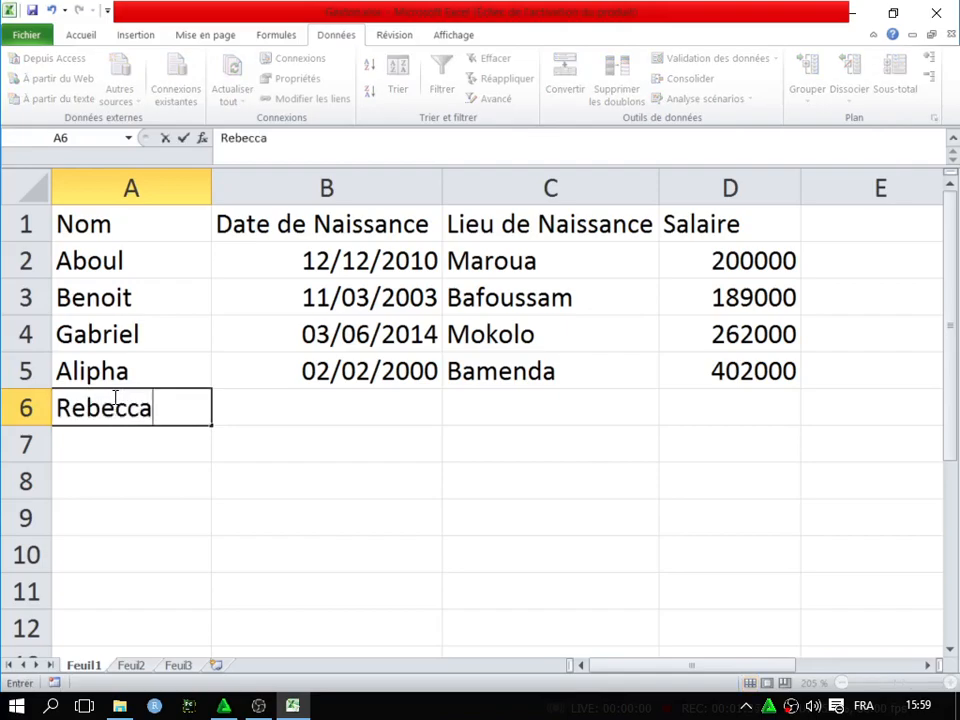
key(Tab)
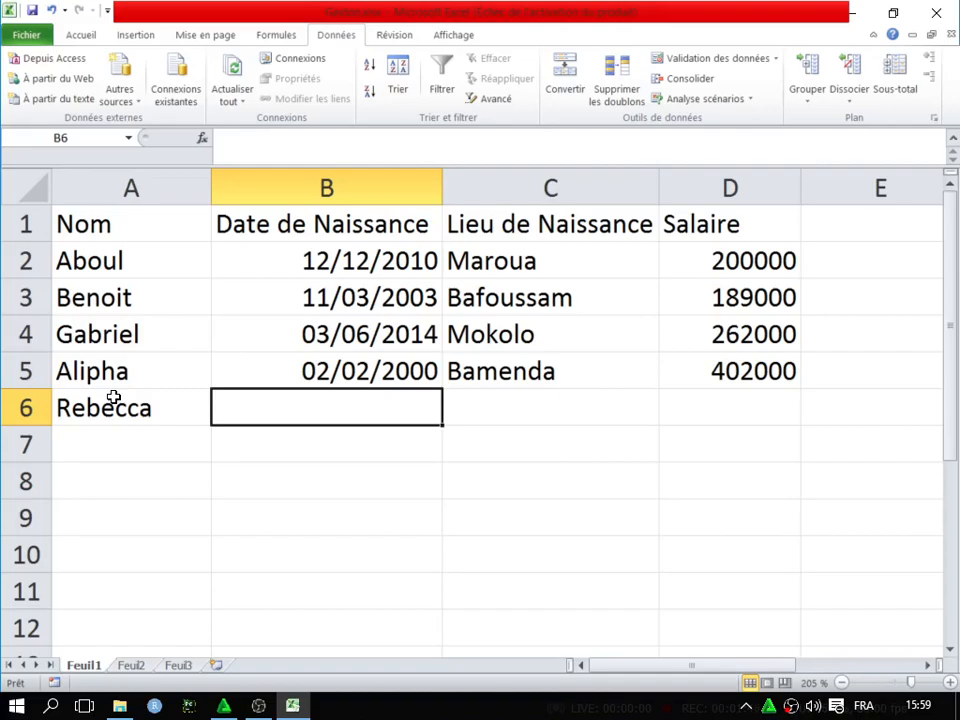
text(1)
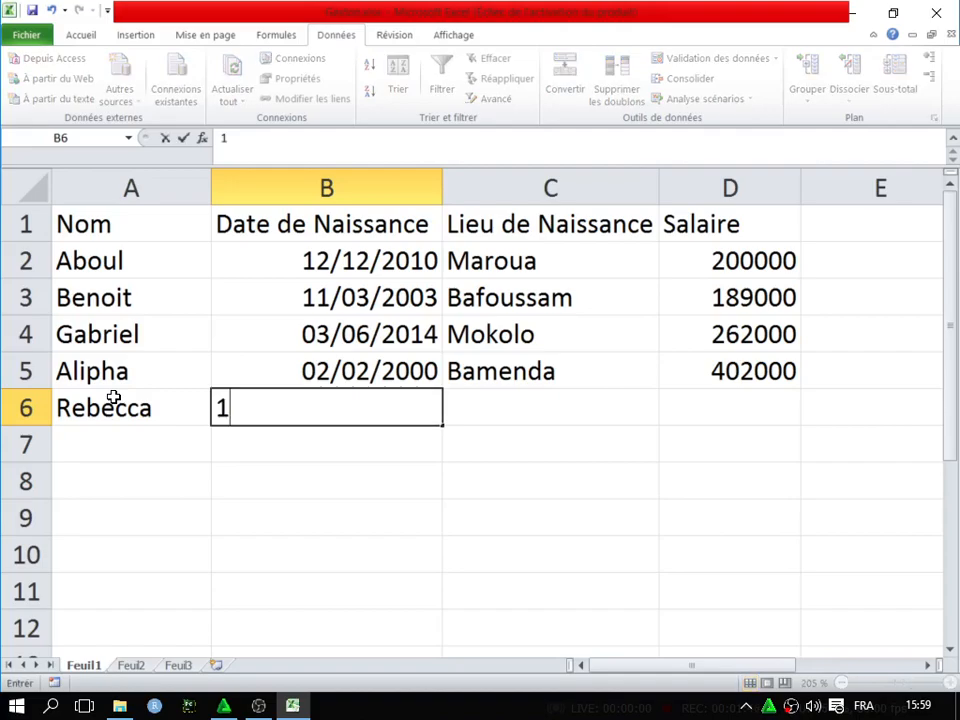
text(4/02)
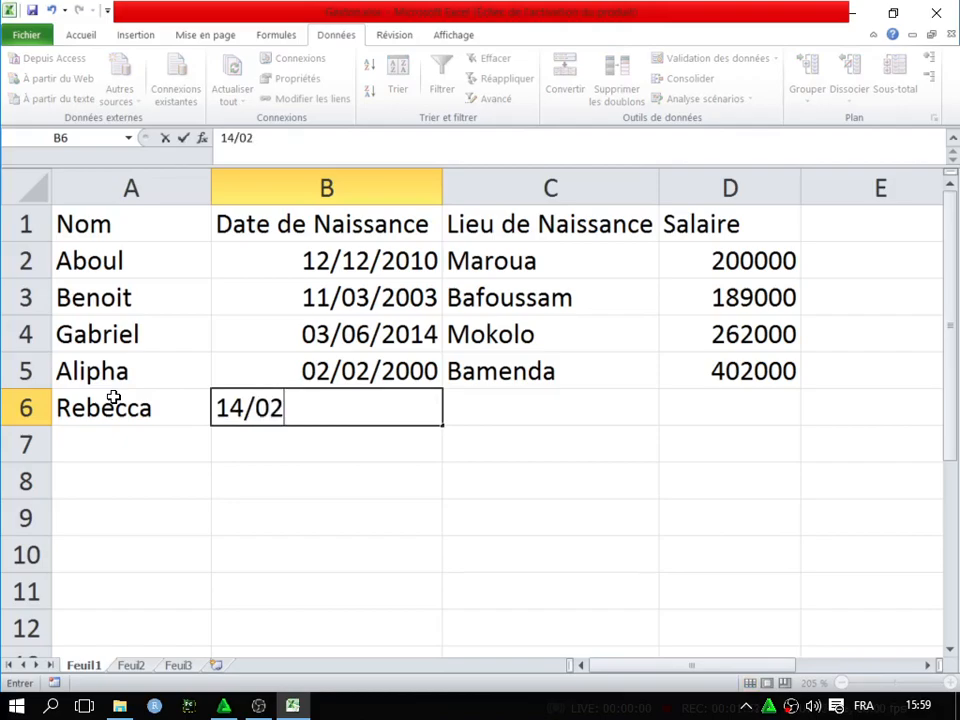
text(/1)
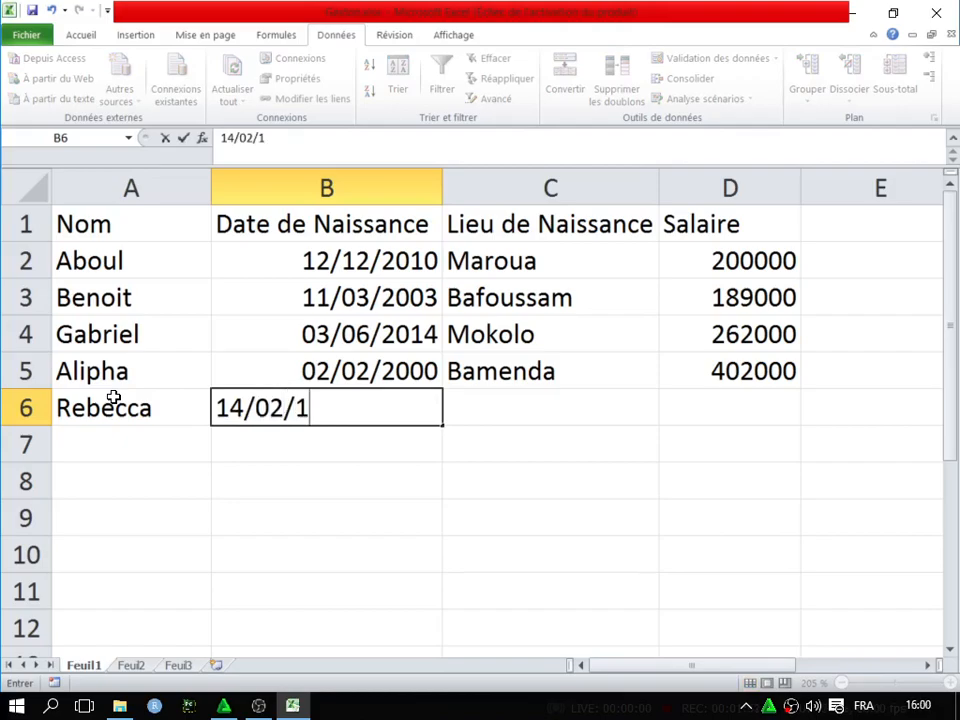
text(996)
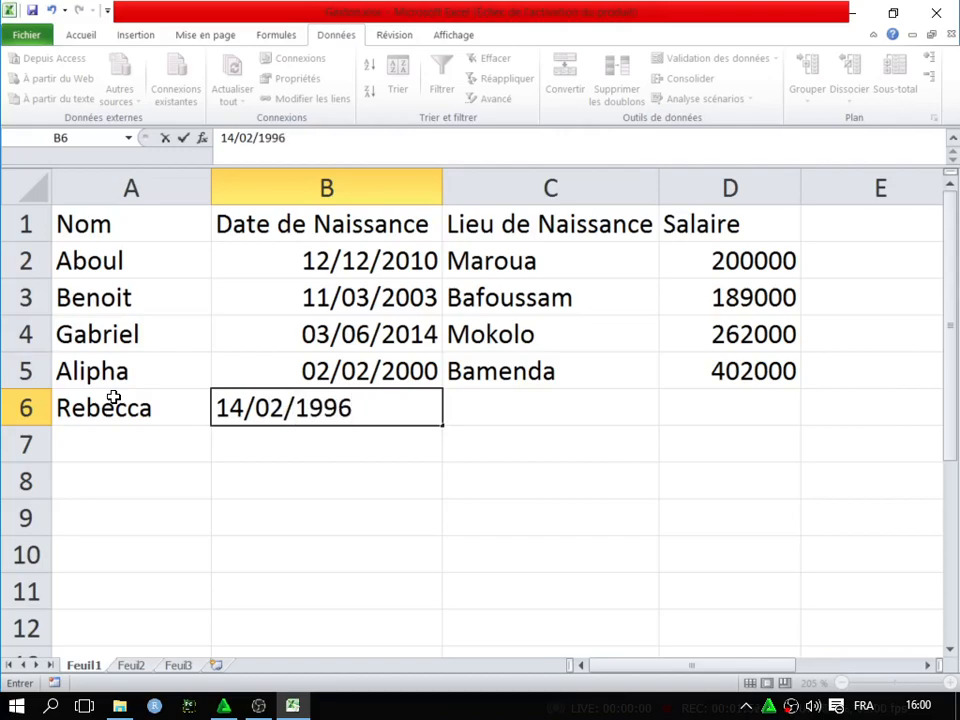
key(Tab)
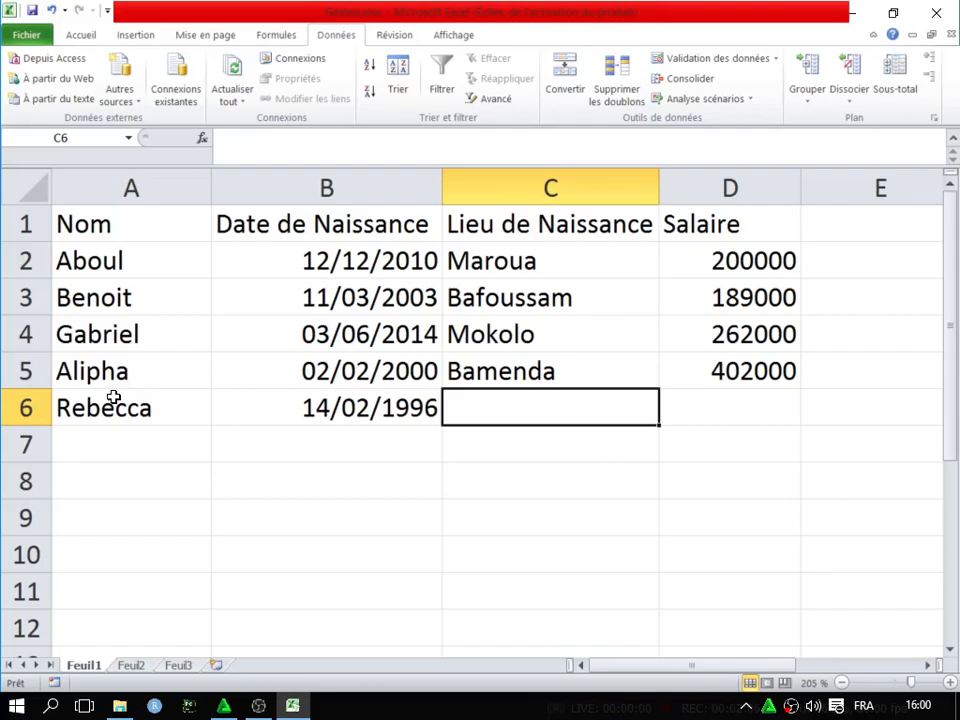
- Complete the row 6 record with the birthplace Zamay in C6 and the salary 302950 in D6
text(Zamay)
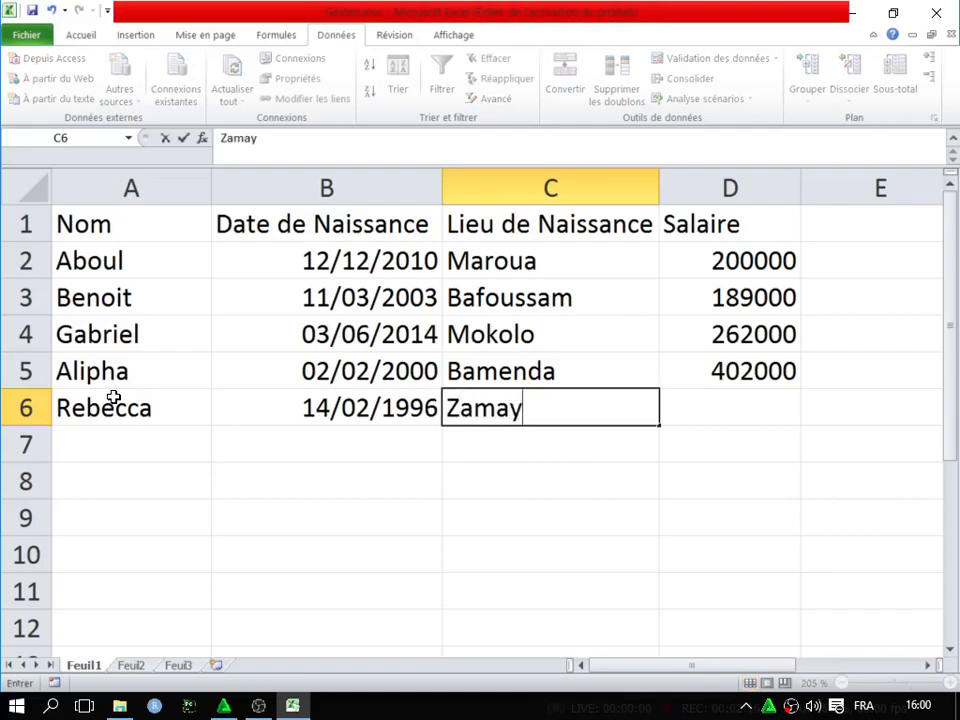
key(Tab)
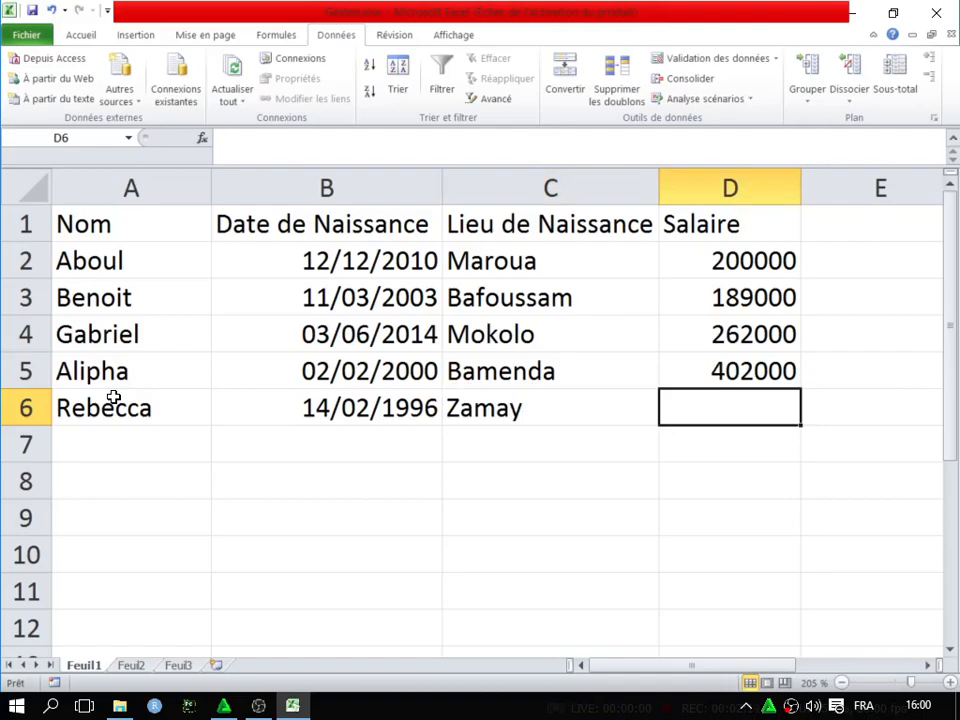
text(30)
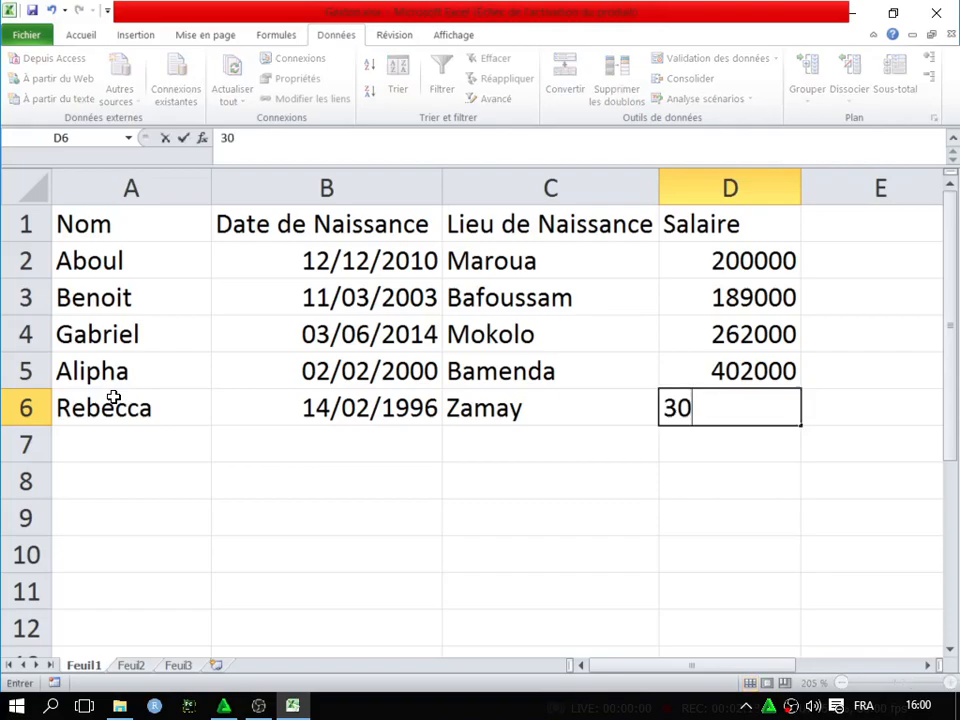
text(2950)
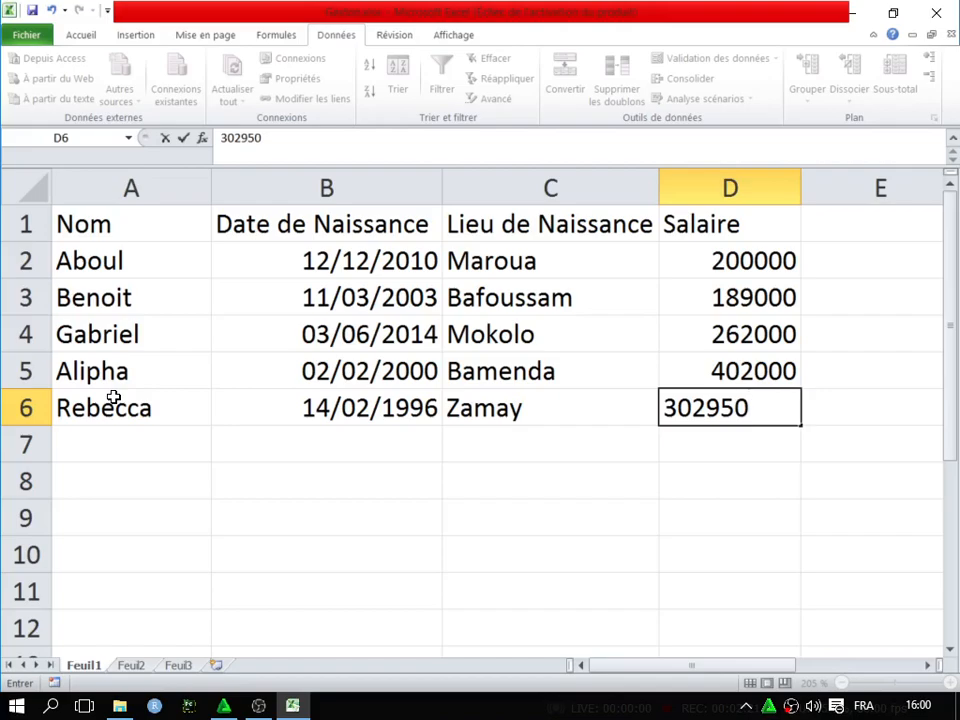
key(Return)
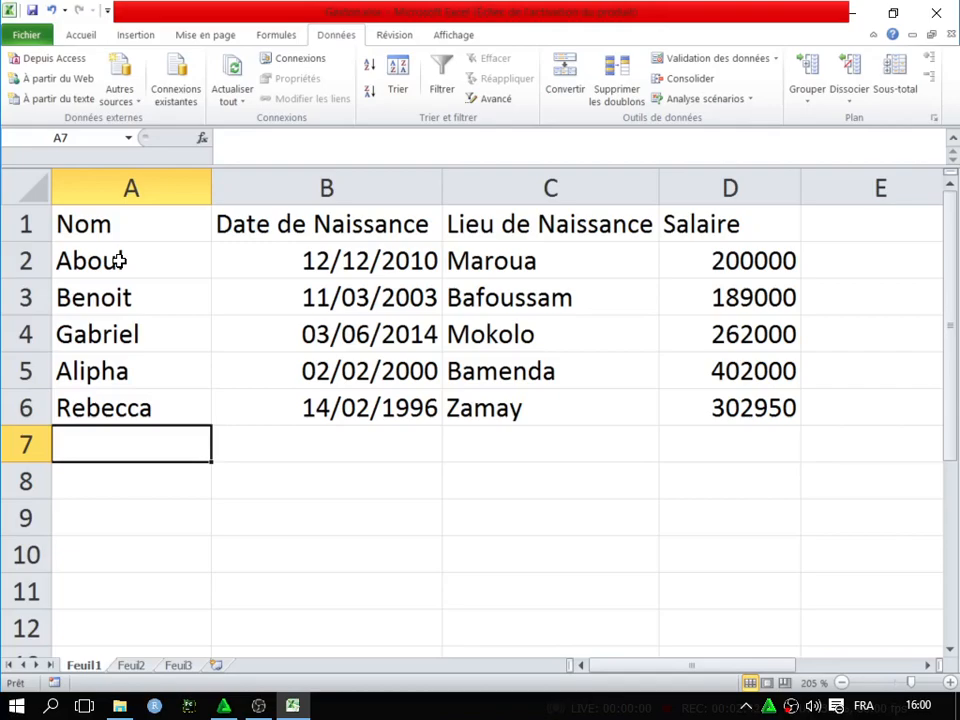
- Highlight the birth dates in B2:B6 together with the salaries in D2:D6 to examine how they are aligned
click(292, 261)
click(306, 186)
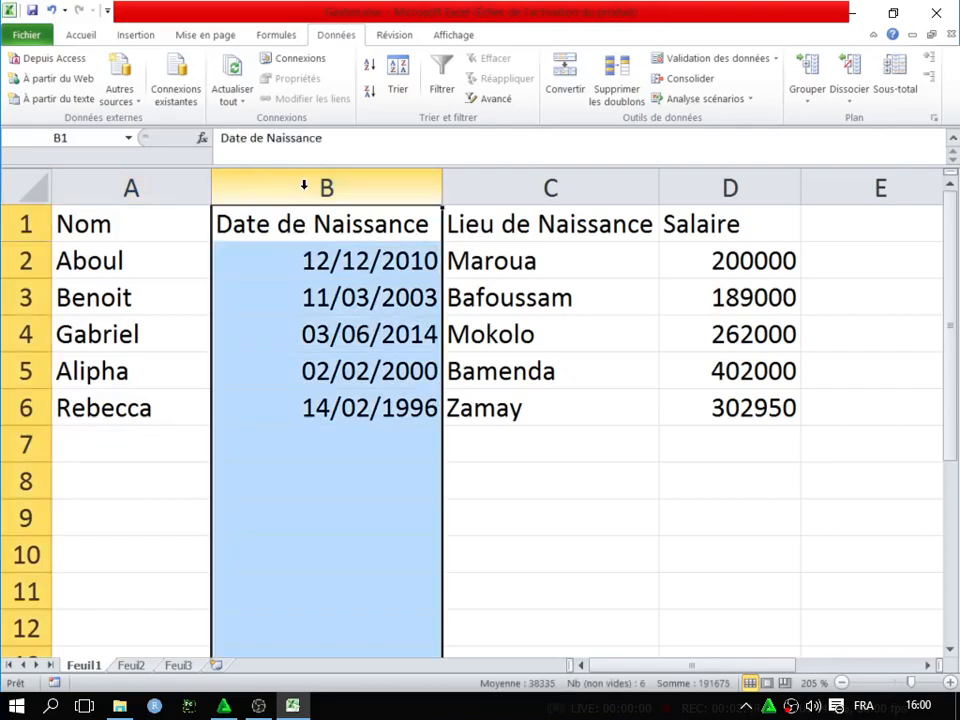
click(316, 283)
drag(304, 257, 312, 400)
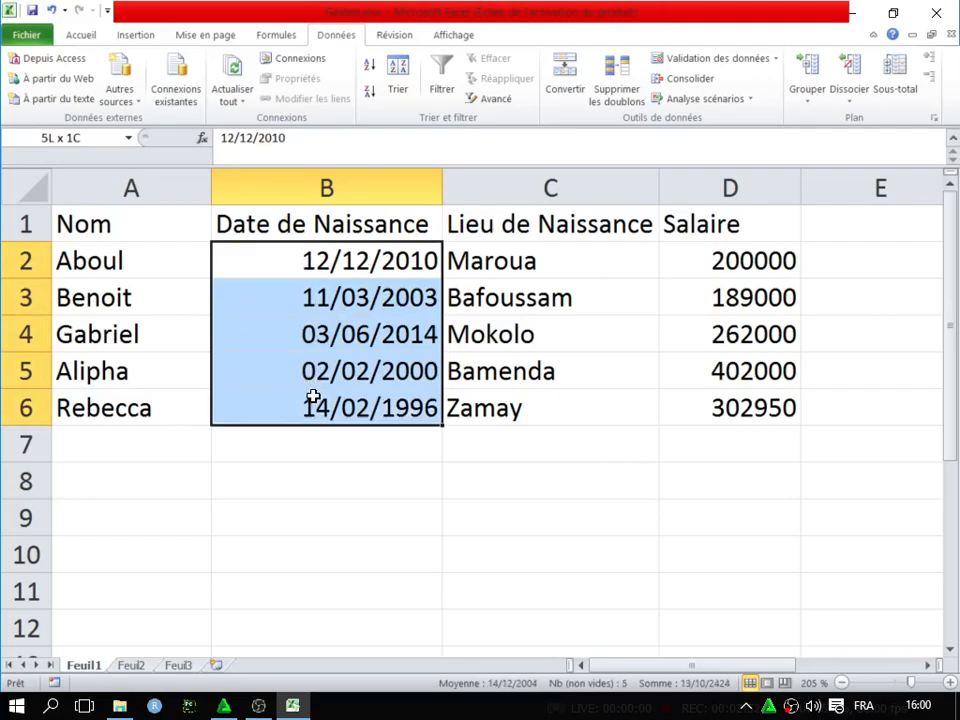
drag(739, 259, 739, 411)
ctrl+drag(399, 260, 391, 404)
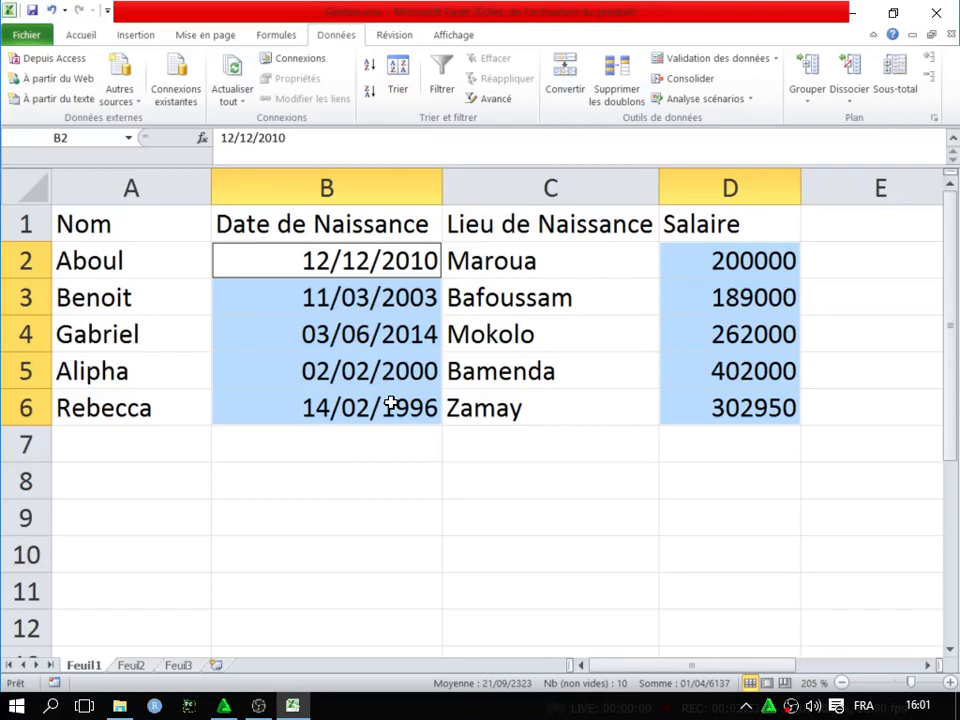
click(365, 438)
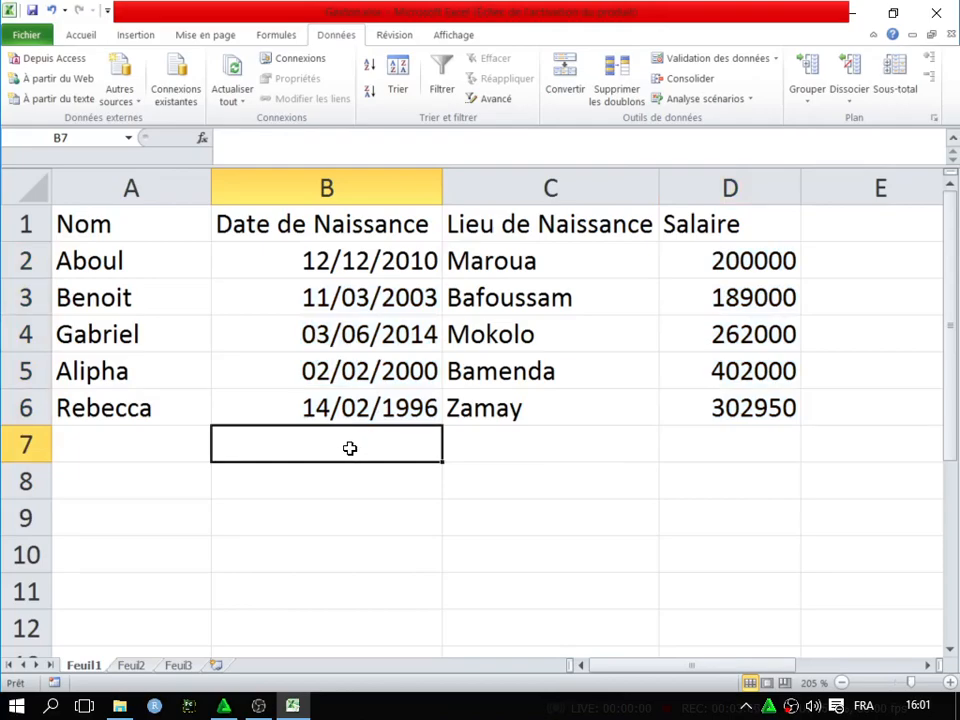
- Enter a person's first name in A7 and a date of birth in B7 with the letter o instead of the month's zero, and select B7
click(96, 447)
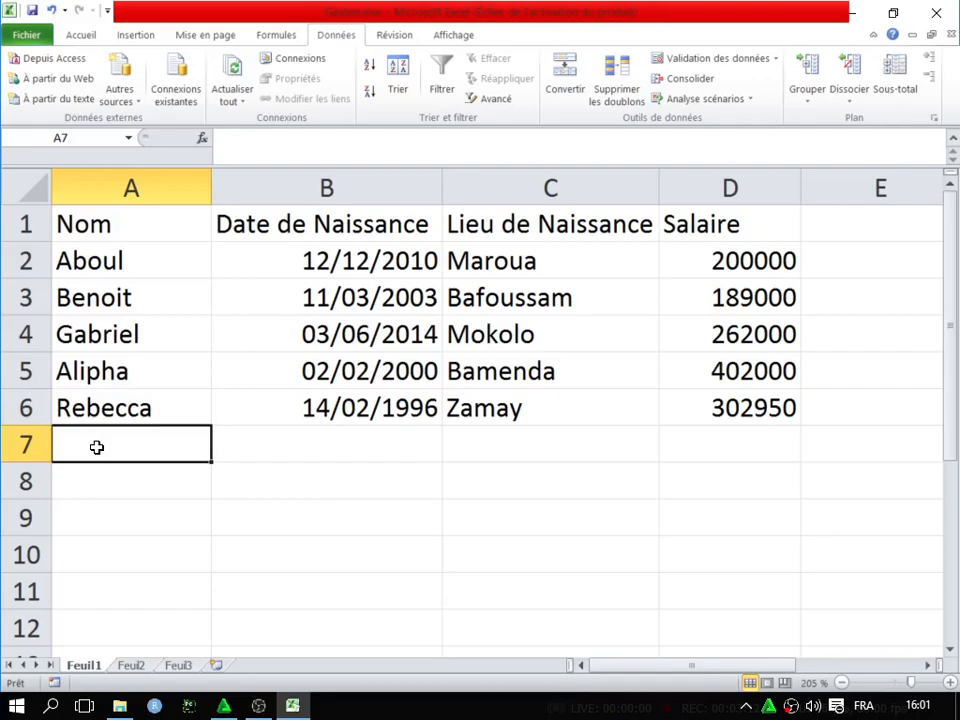
text(Abd)
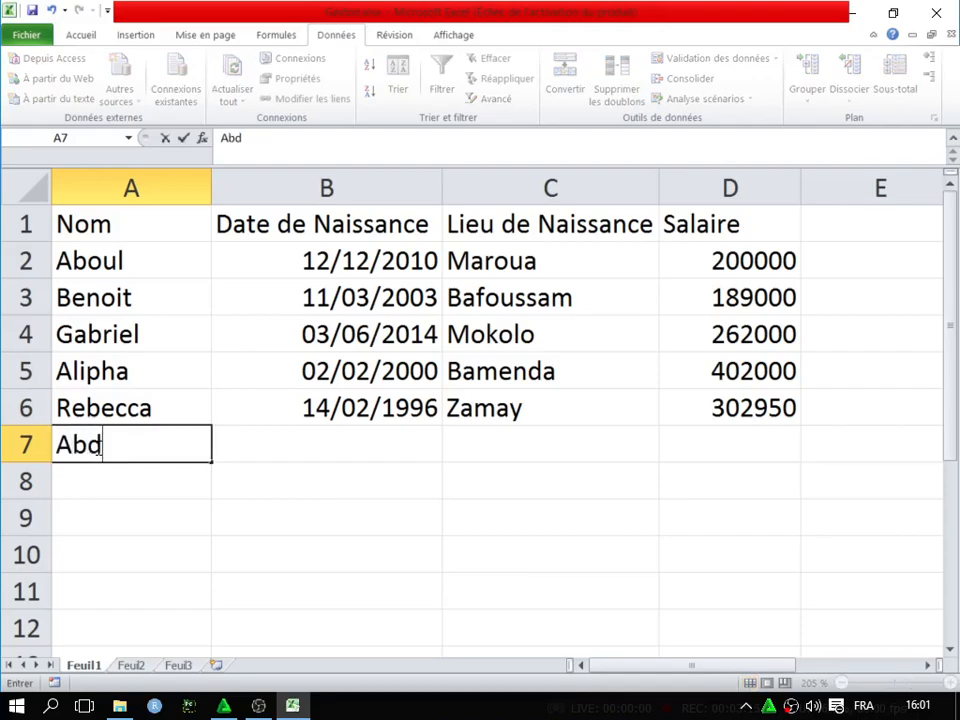
text(oulaye)
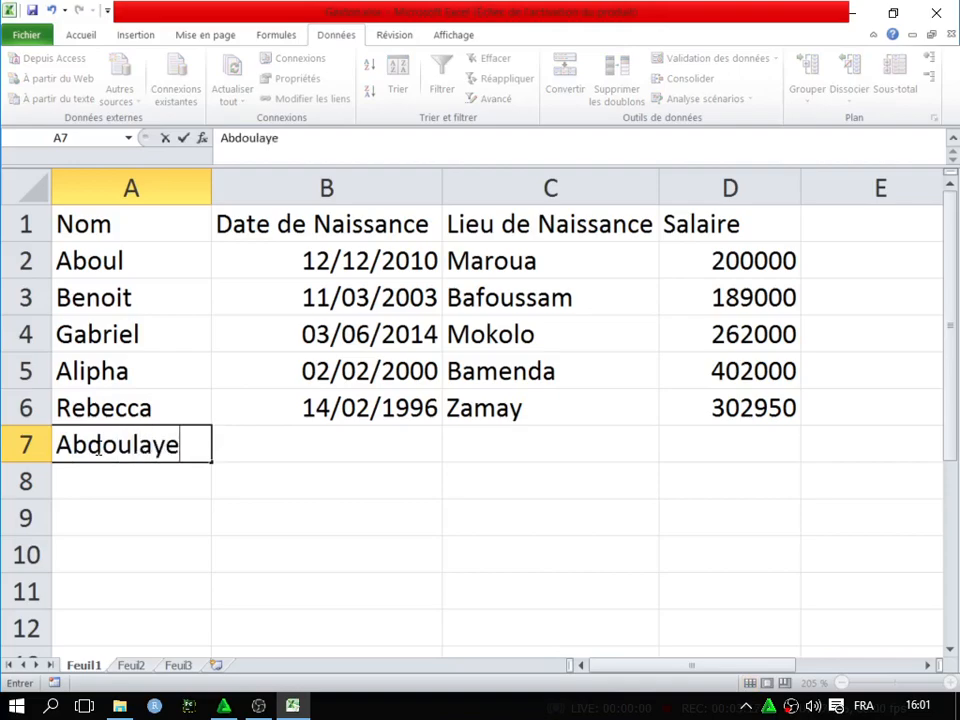
key(Tab)
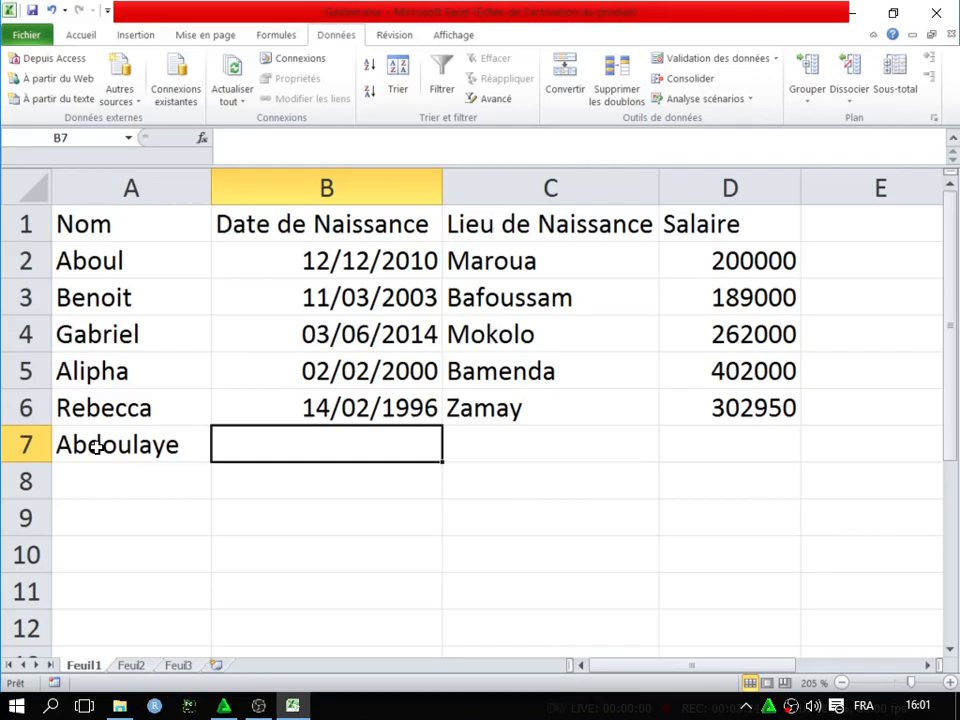
text(16)
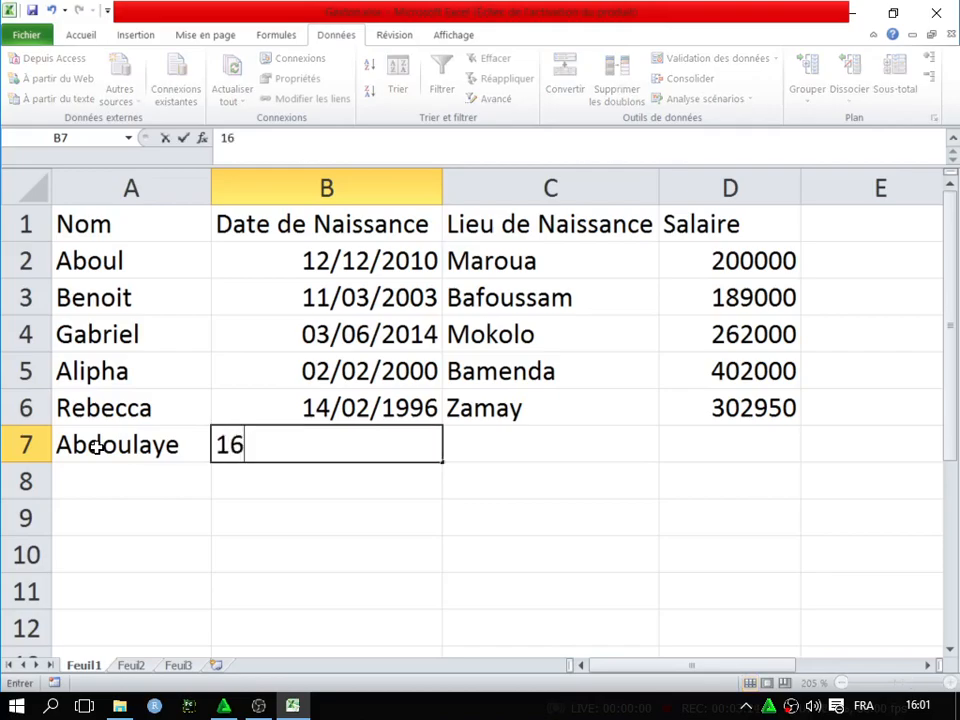
text(/)
text(o3/)
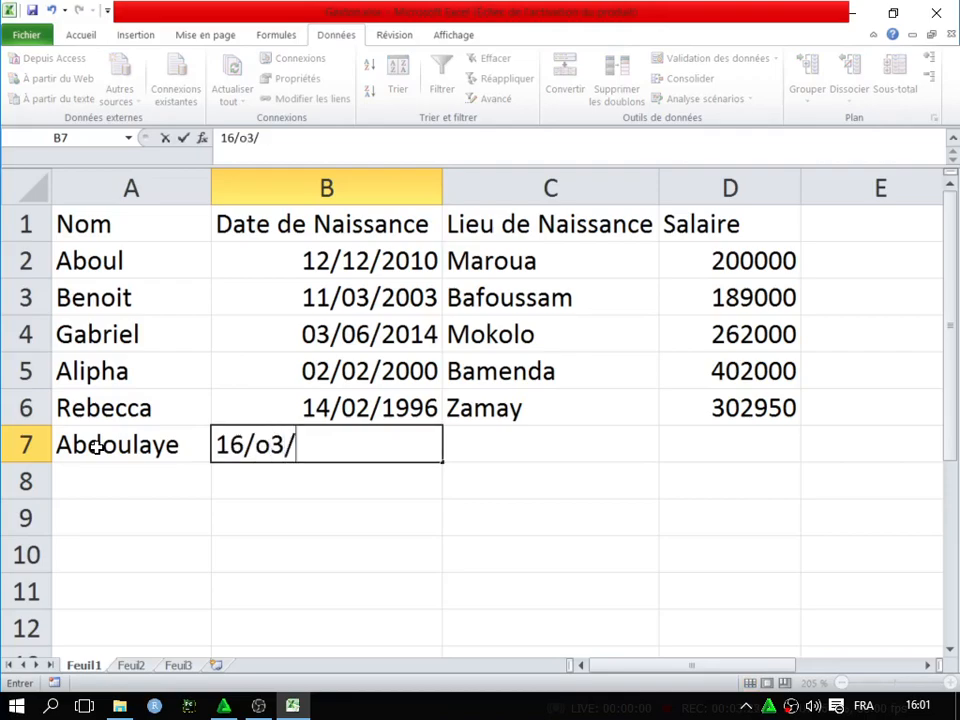
text(2002)
key(Return)
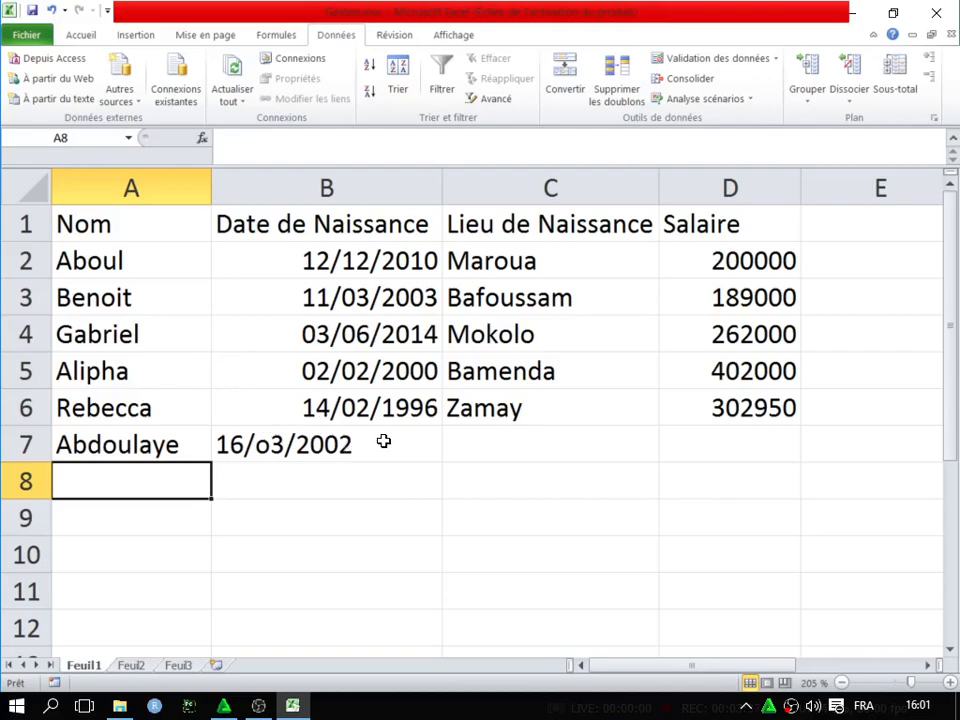
click(500, 458)
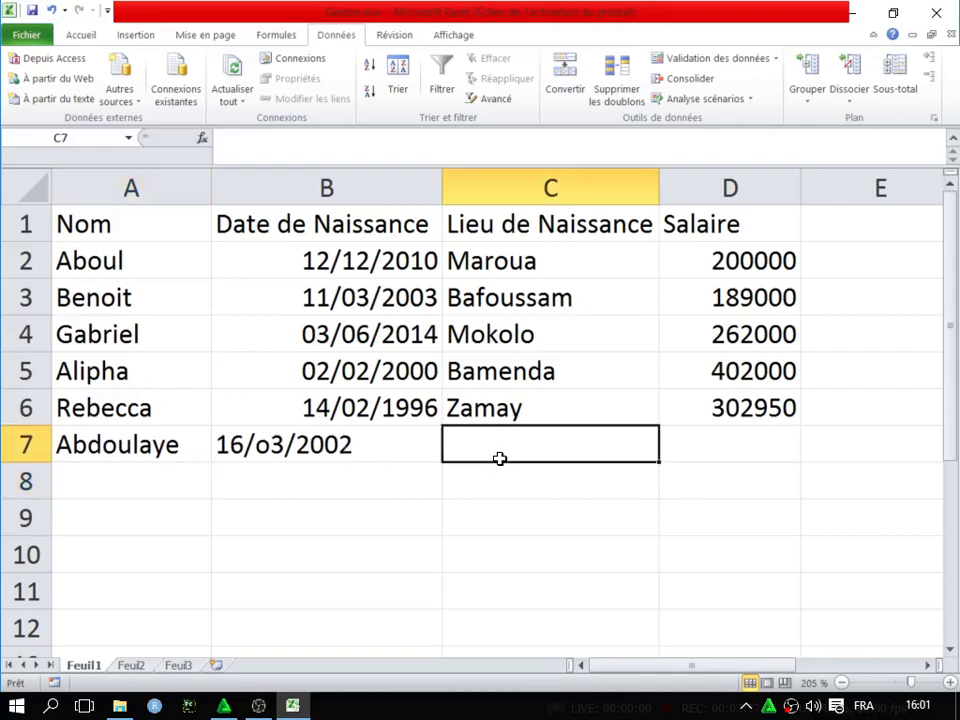
click(271, 449)
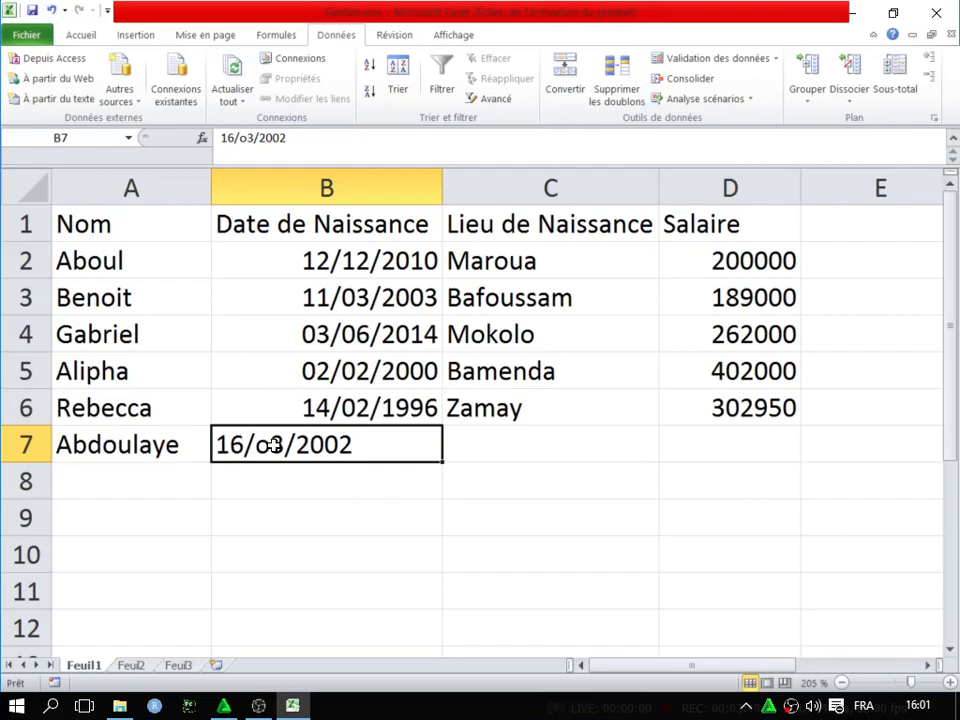
- Correct the date of birth in B7 by replacing the letter o in the month with the digit 0
double_click(272, 444)
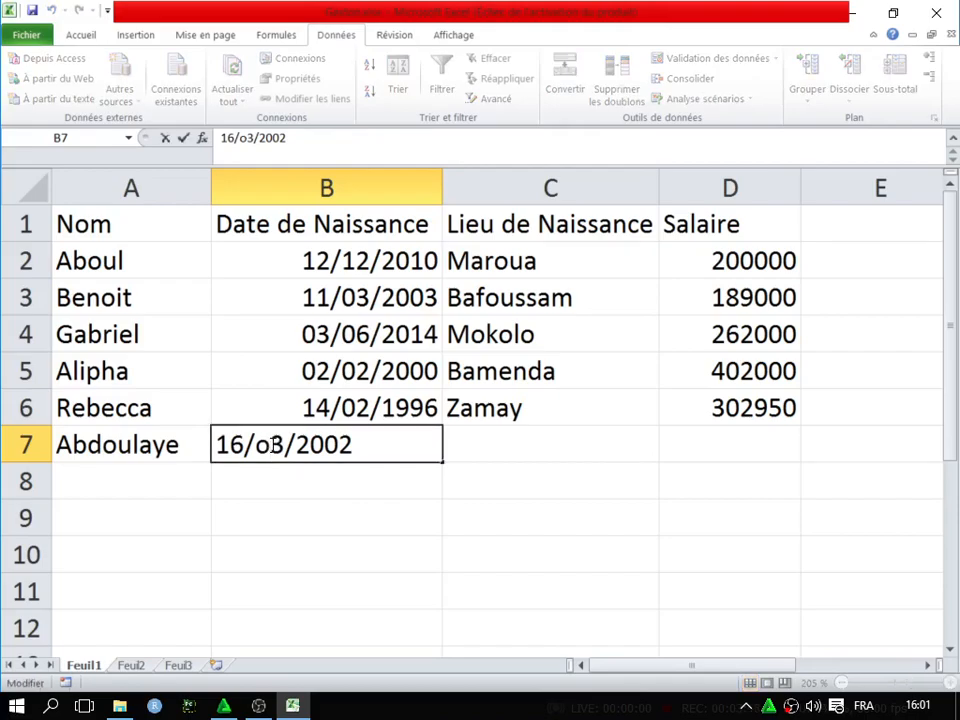
drag(269, 446, 262, 446)
text(0)
key(Return)
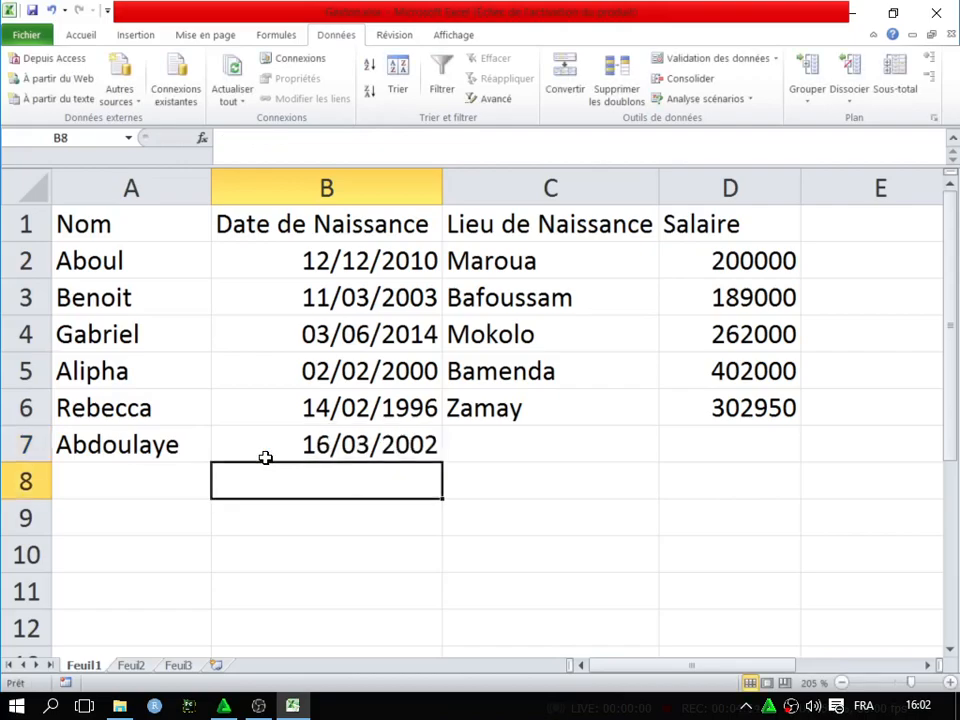
- Complete the row 7 record with the birthplace Tourou in C7 and the salary 98000 in D7
click(487, 442)
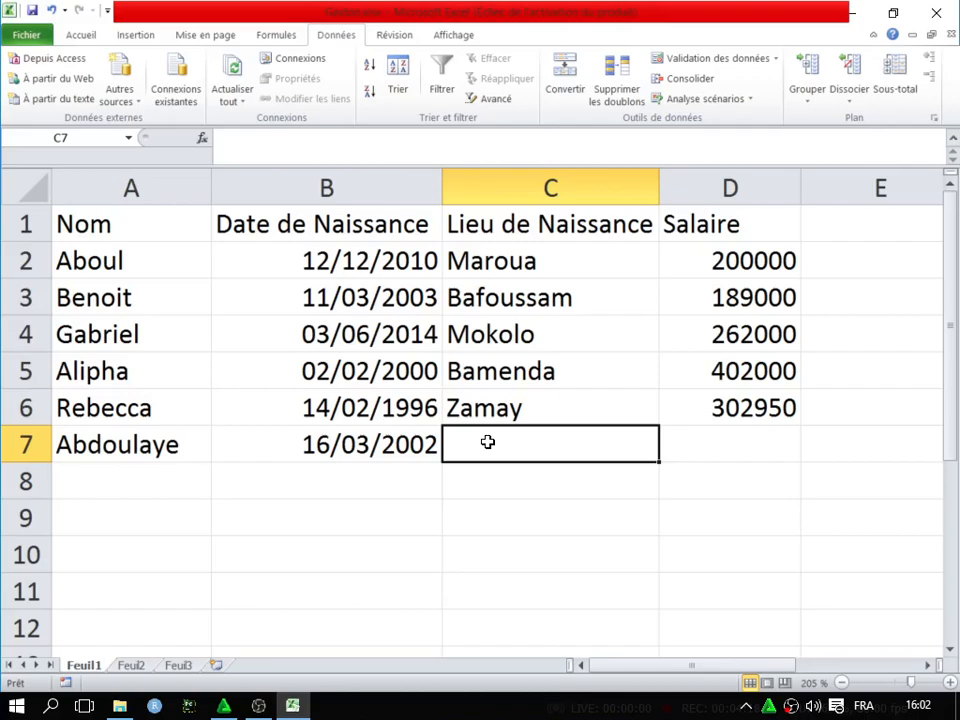
text(Tourou)
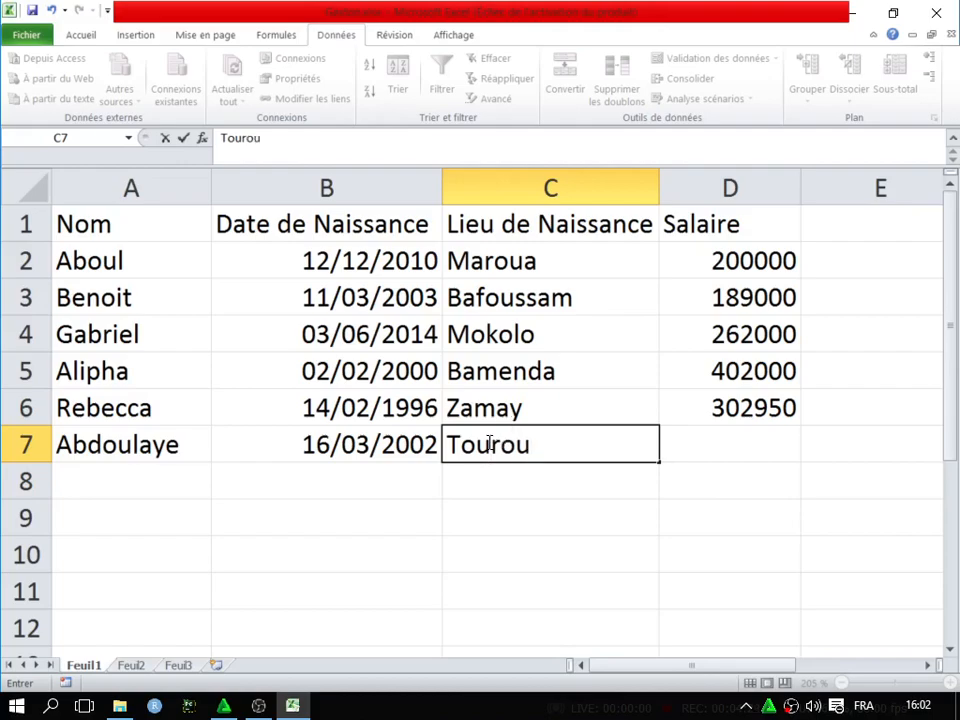
click(714, 451)
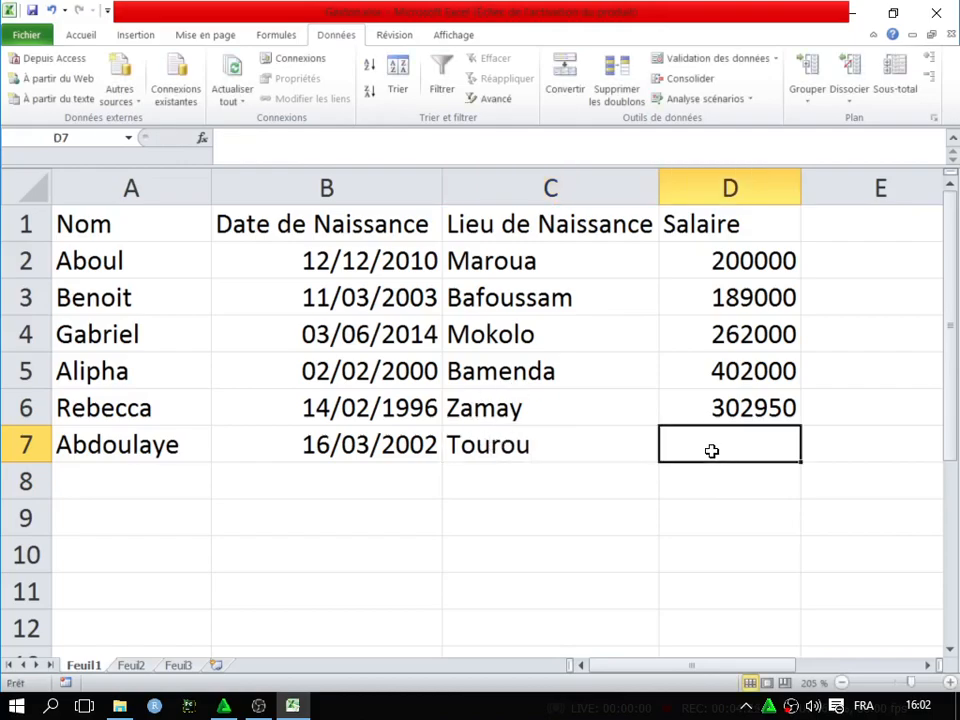
text(98000)
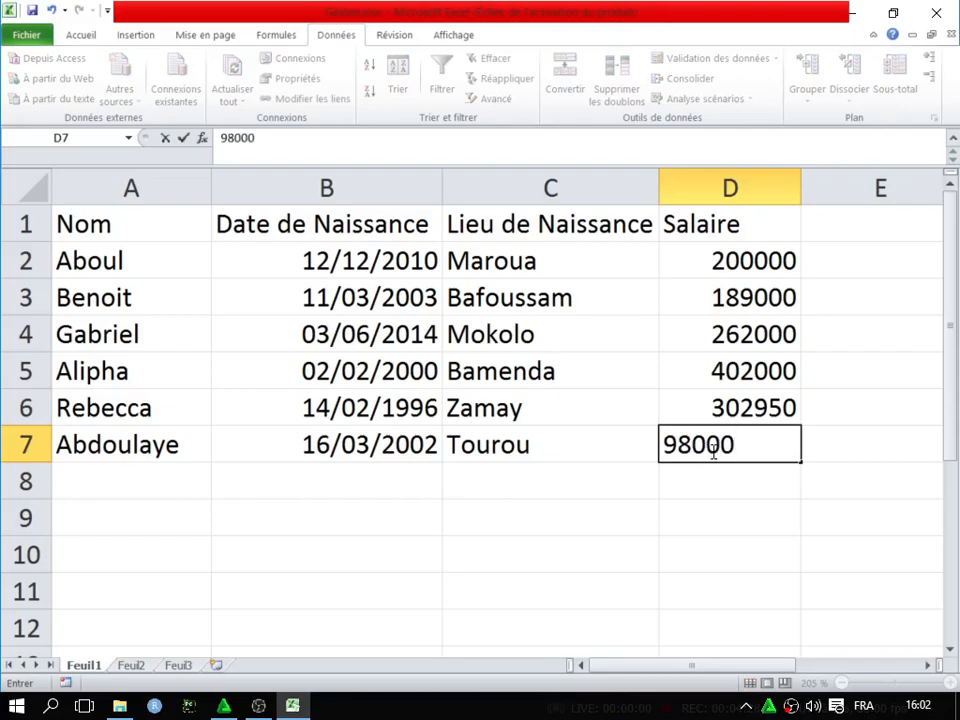
key(Return)
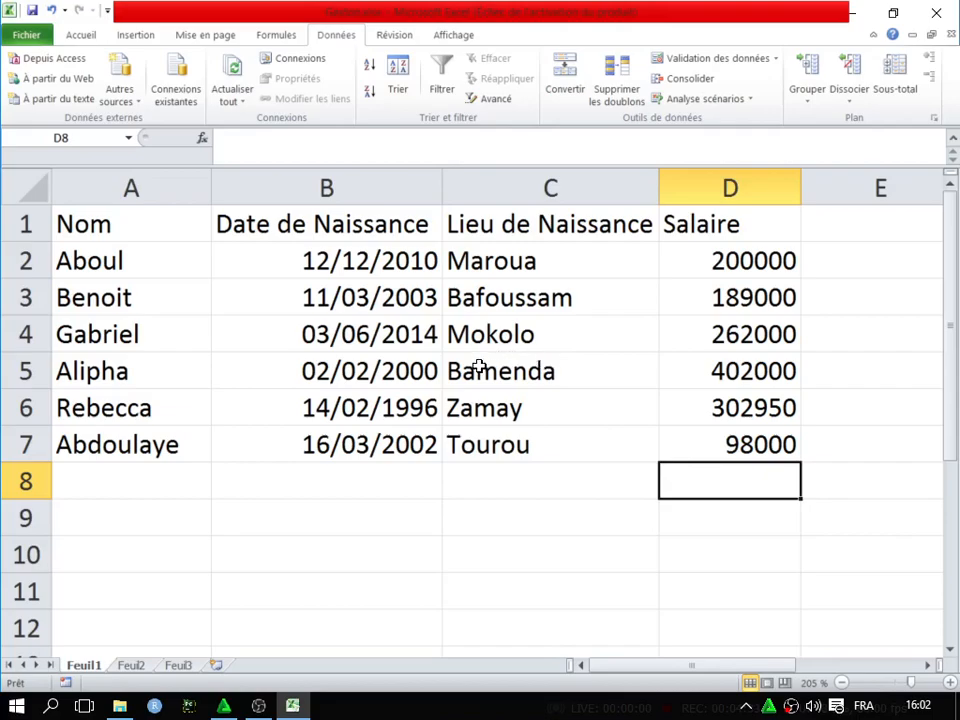
- Highlight the names in A2:A7, the birth dates in B2:B7 and the salaries in D2:D7 in turn to review each column
drag(176, 257, 165, 438)
drag(340, 260, 343, 444)
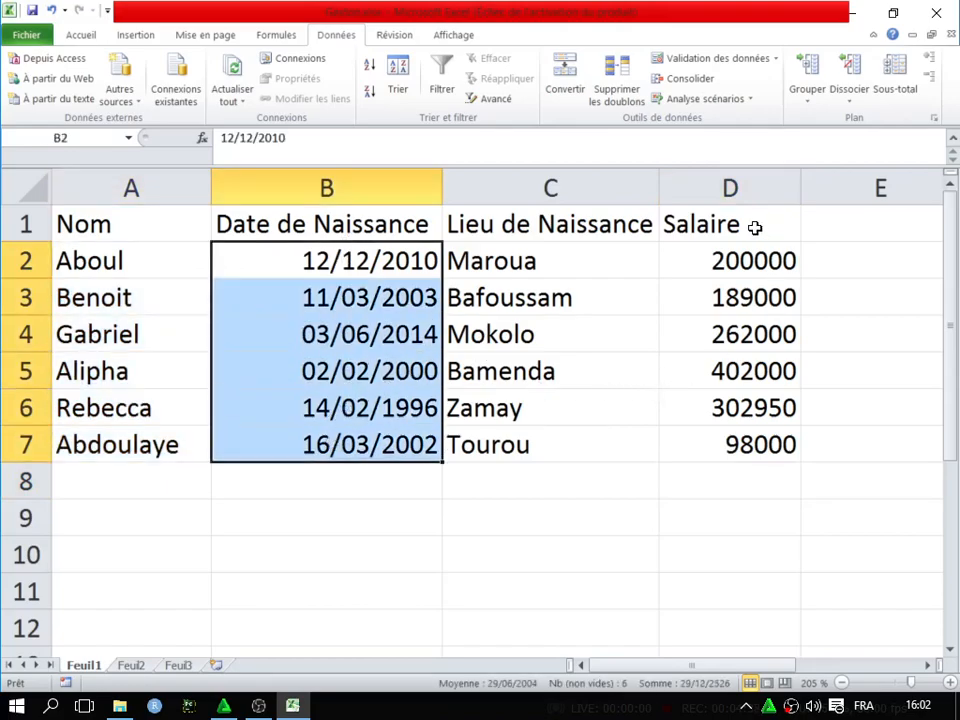
drag(722, 257, 713, 455)
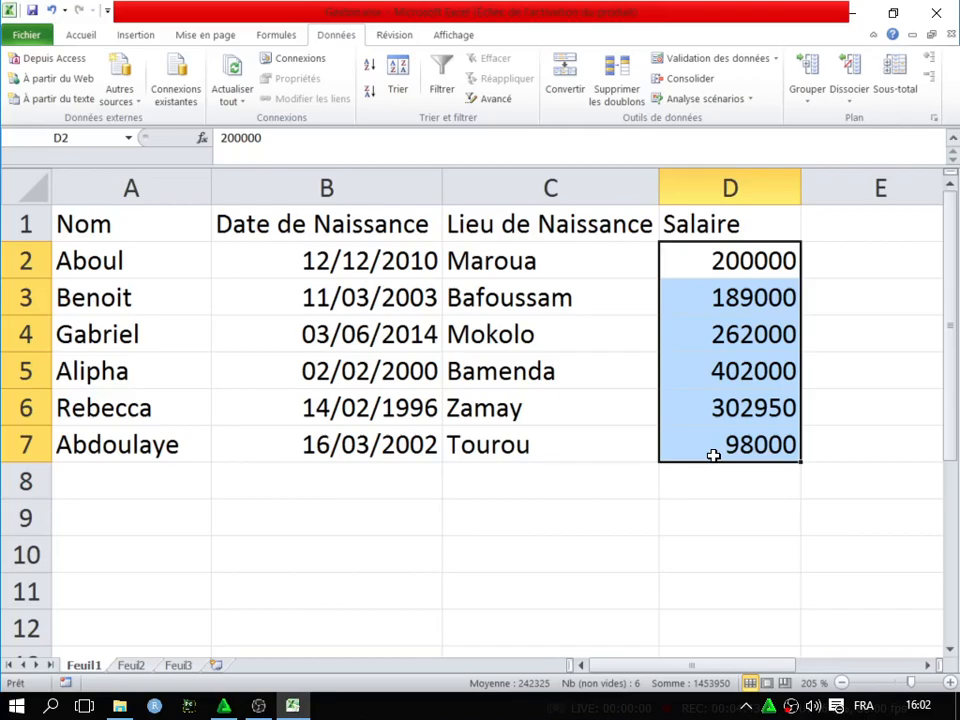